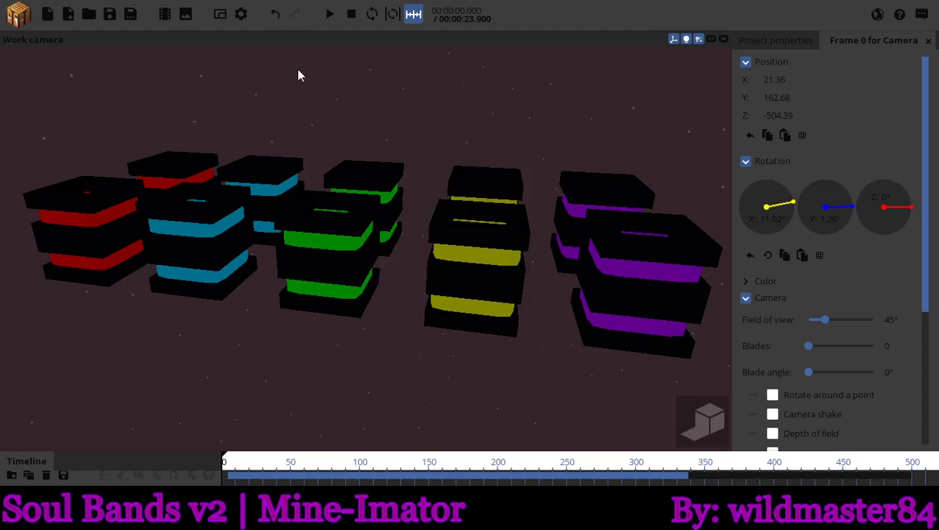
- Orbit to view the band stacks from behind, then render them glowing in high quality
click(685, 434)
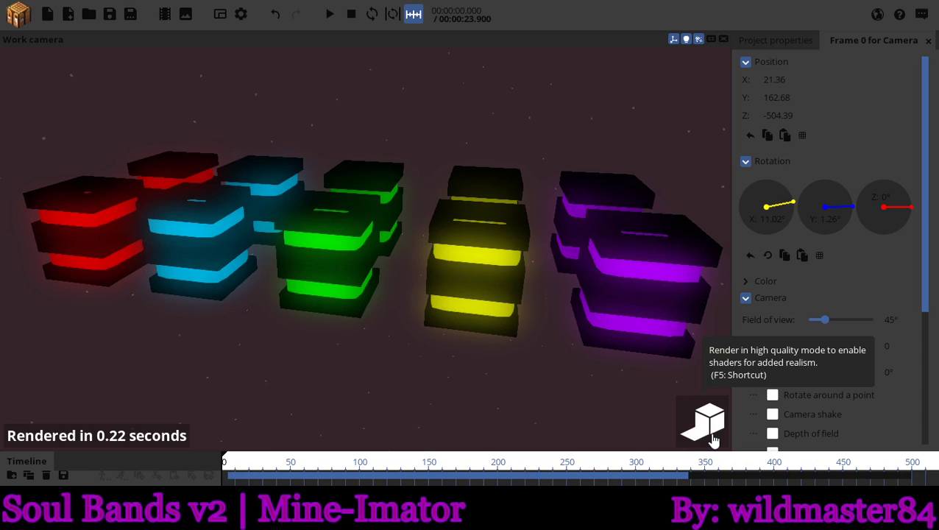
click(713, 440)
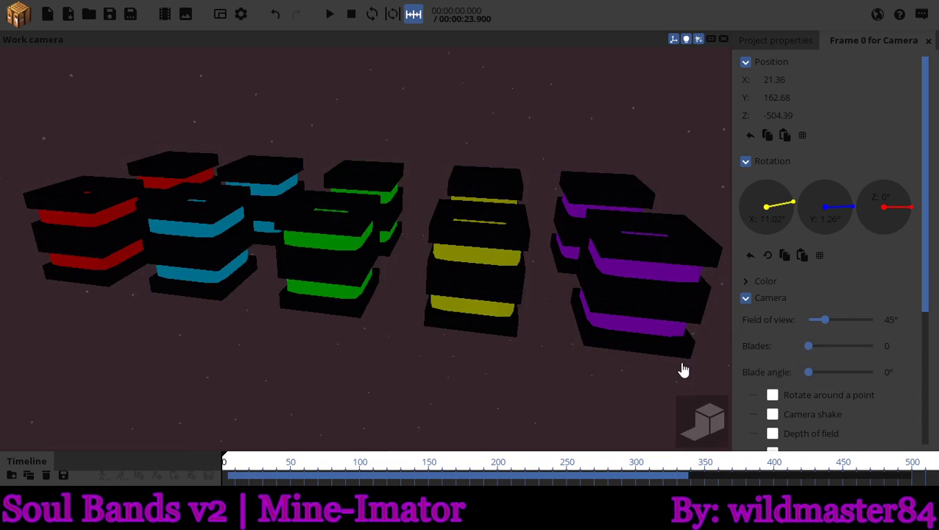
mouse_move(534, 352)
right_down()
mouse_move(567, 346)
mouse_move(516, 383)
mouse_move(569, 381)
mouse_move(571, 412)
mouse_move(657, 307)
mouse_move(640, 317)
right_up()
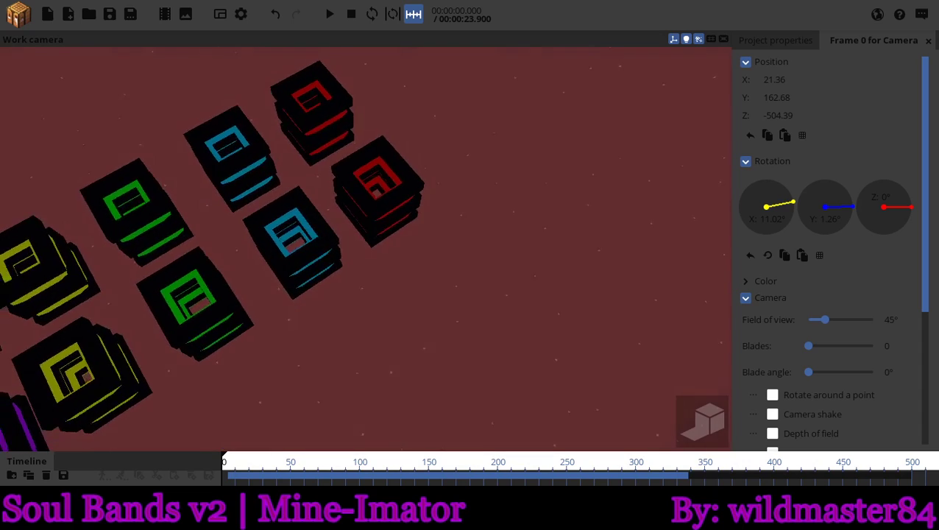
right_drag(640, 316, 635, 275)
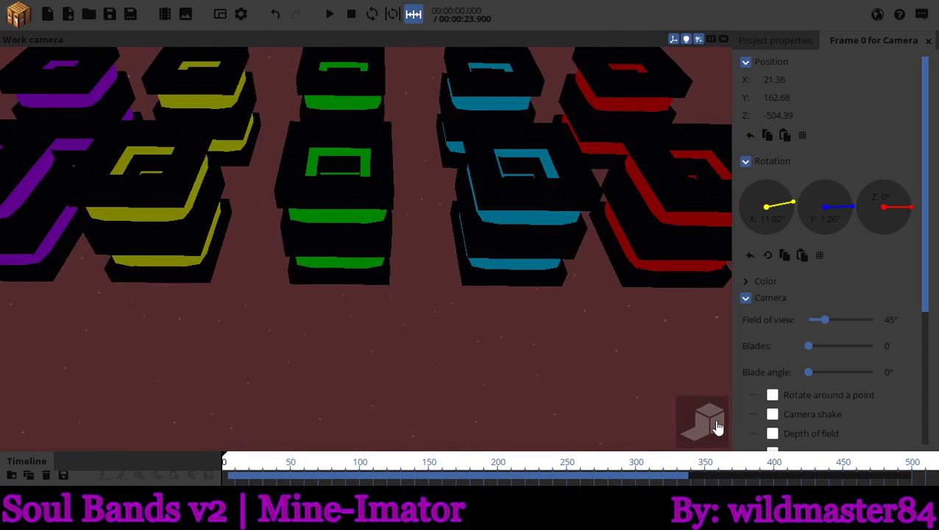
click(718, 427)
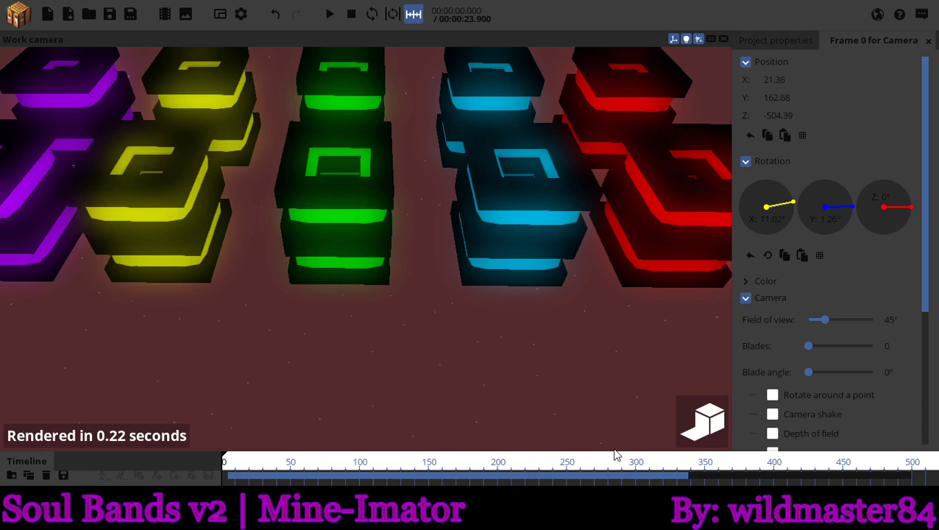
- Fly the flat-preview view over the five colour rows to frame them head-on, then enlarge the timeline
mouse_move(575, 420)
right_down()
mouse_move(507, 391)
mouse_move(527, 411)
right_up()
right_drag(470, 392, 445, 353)
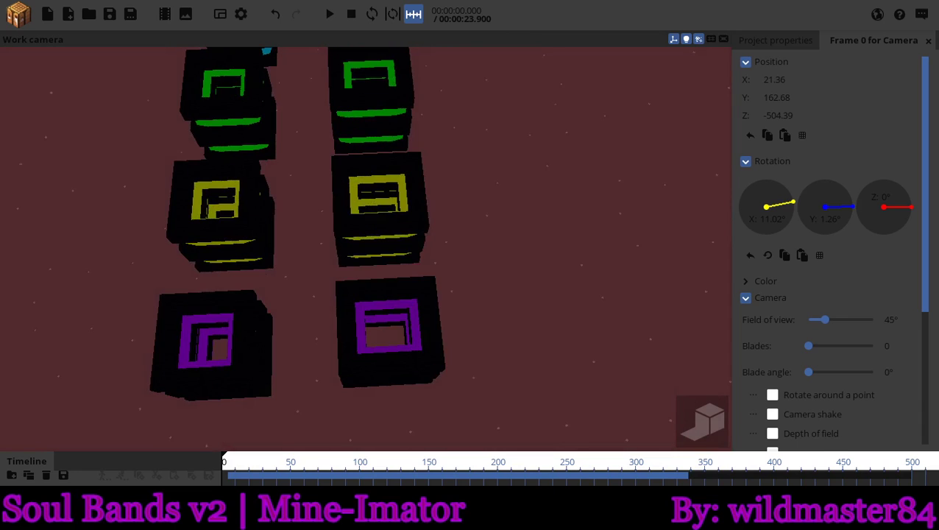
right_drag(506, 322, 499, 319)
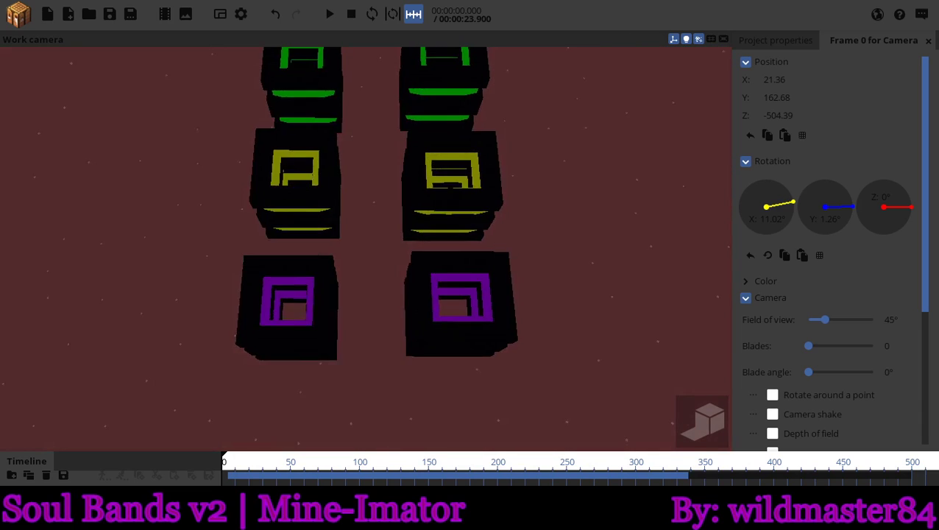
right_drag(499, 319, 499, 319)
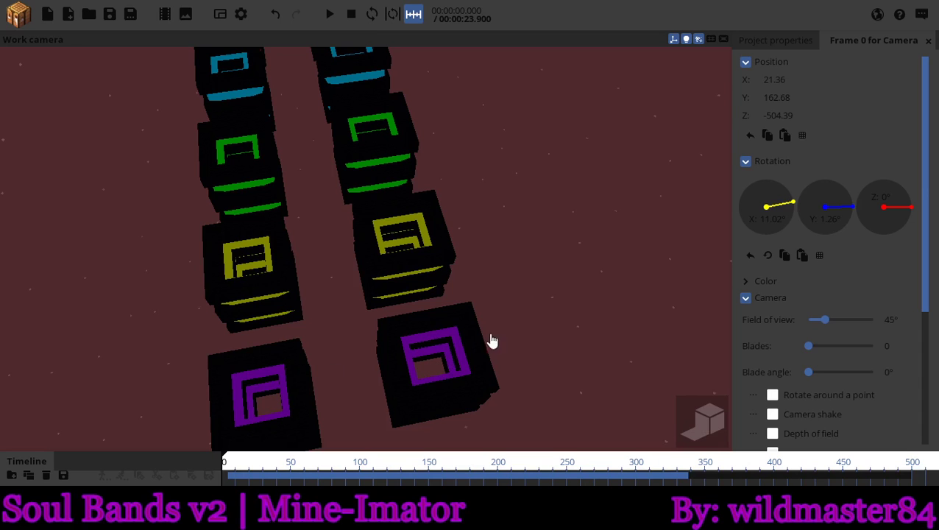
right_drag(545, 317, 545, 318)
right_drag(578, 278, 577, 278)
scroll(578, 278, up, 5)
right_drag(570, 324, 571, 323)
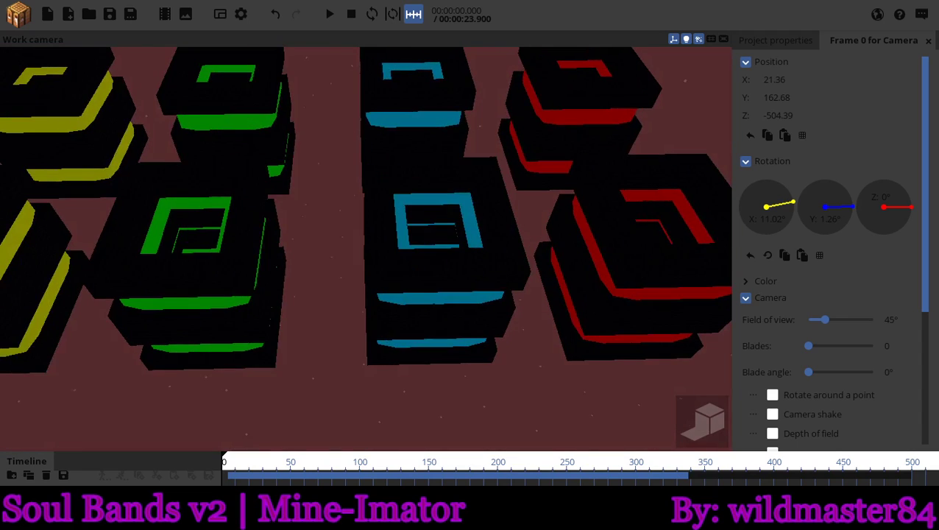
right_drag(562, 342, 551, 366)
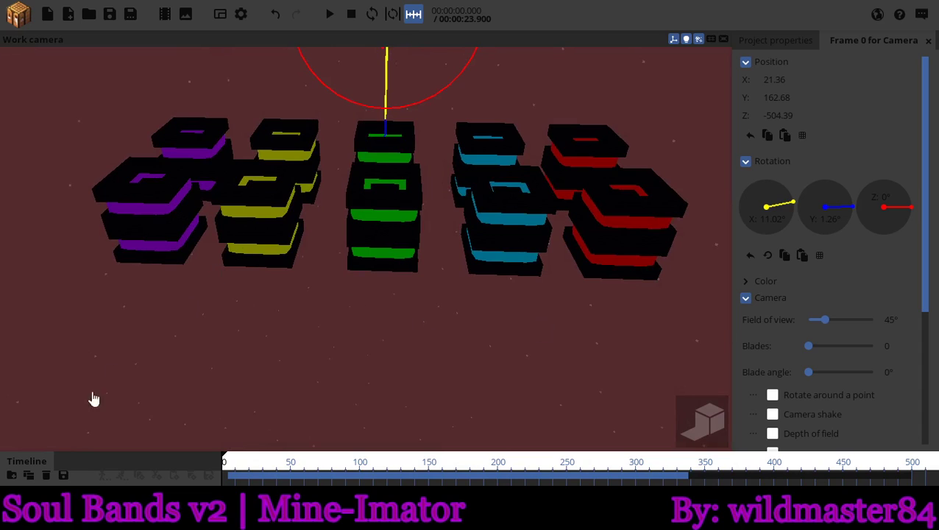
drag(77, 452, 140, 329)
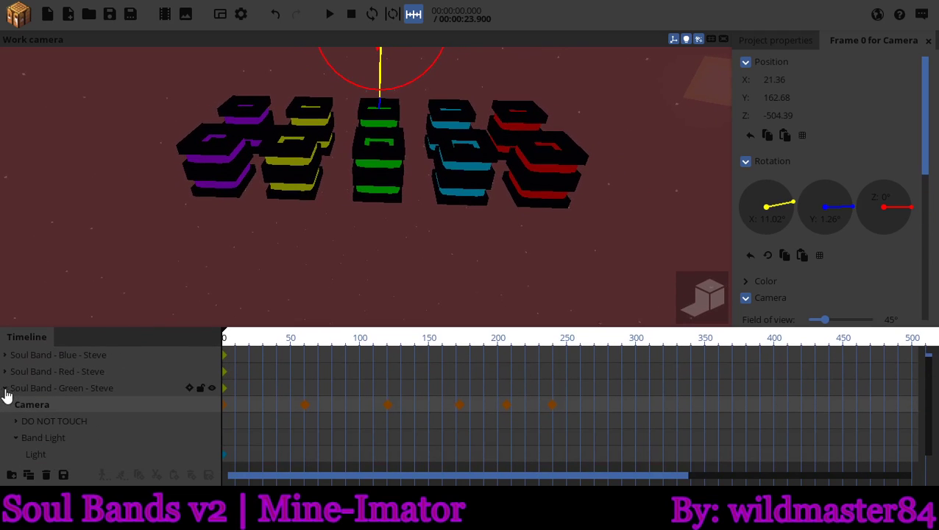
- Collapse the Green and Yellow Steve groups, then expand Soul Band - Yellow - Steve to show its parts
click(6, 391)
click(6, 405)
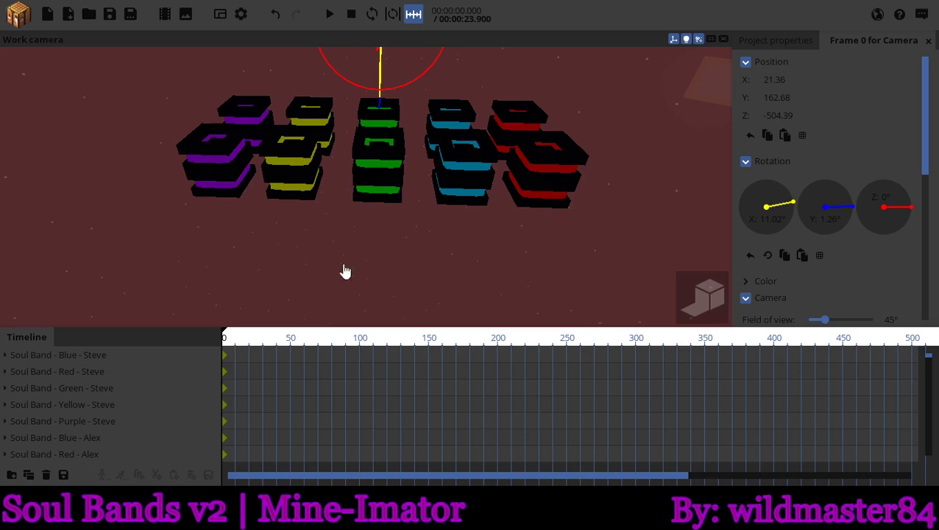
click(5, 405)
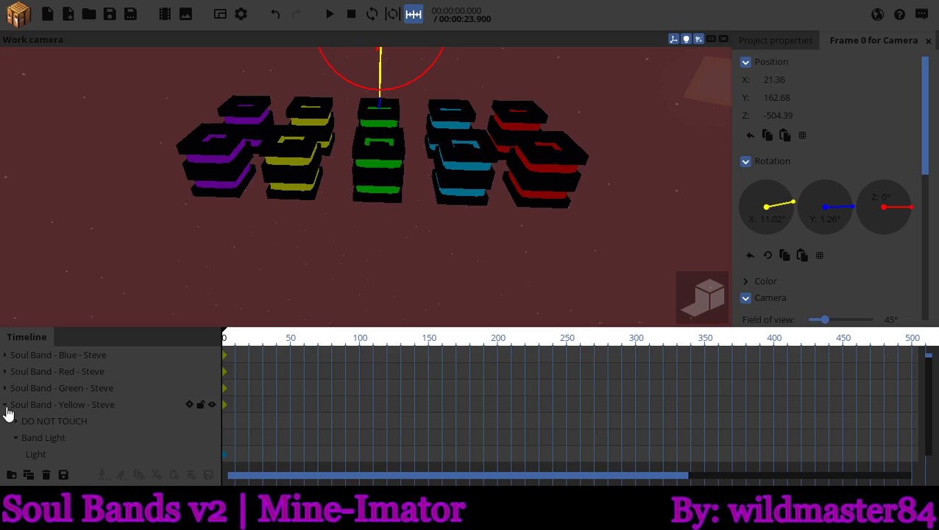
- Select the DO NOT TOUCH folder and trial-resize it, resetting its scale to 1
click(30, 423)
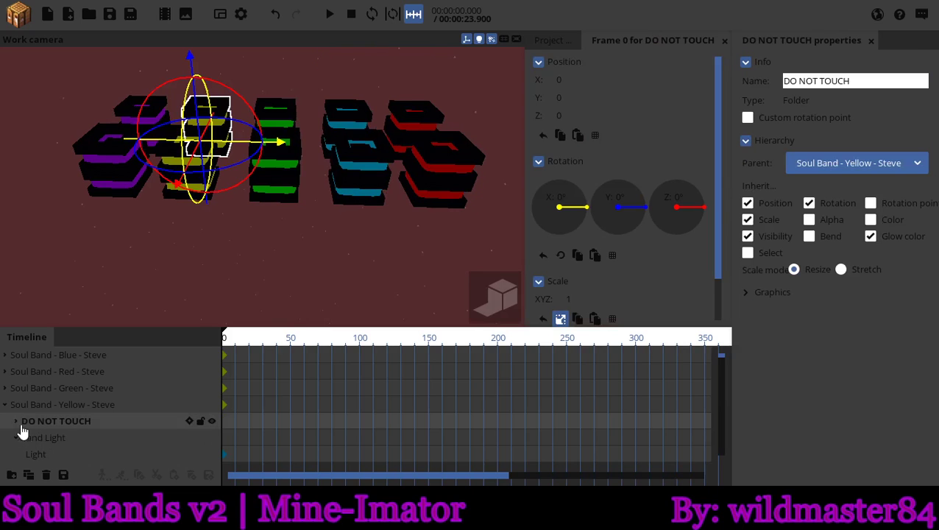
click(14, 422)
click(17, 422)
drag(724, 268, 717, 305)
scroll(580, 264, down, 1)
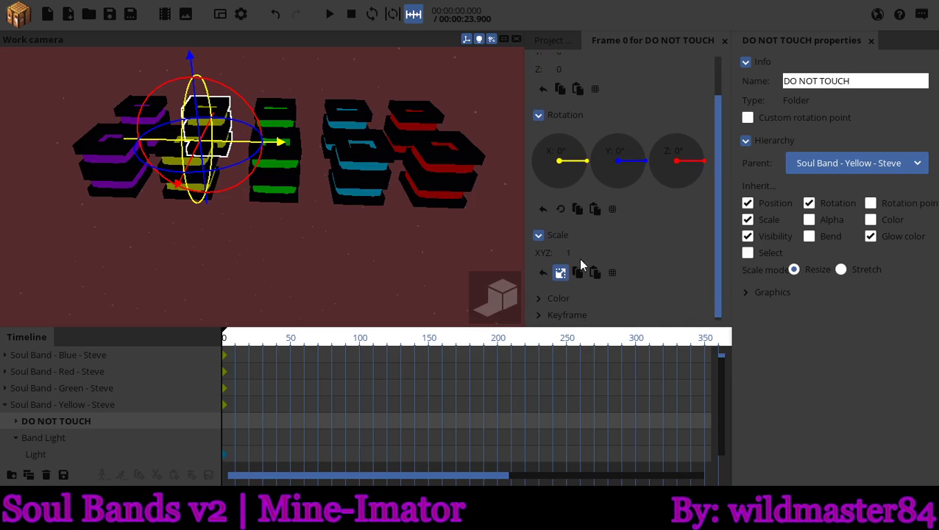
drag(588, 251, 583, 254)
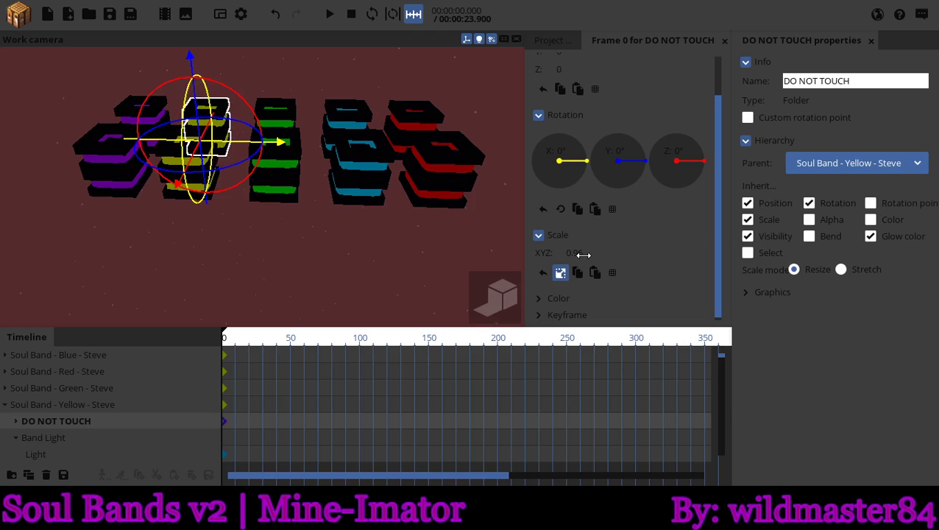
right_click(583, 255)
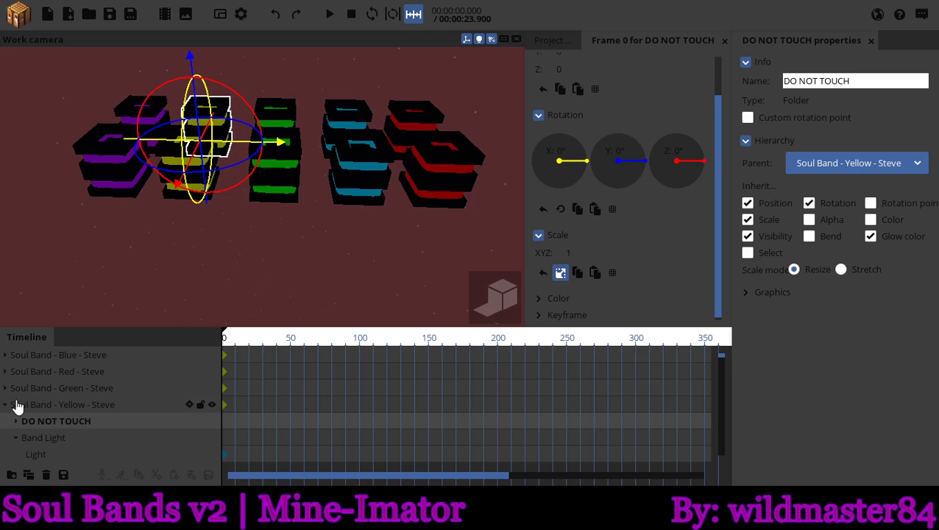
- Select Soul Band - Yellow - Steve, trial a resize, and undo it back to scale 0.18
click(17, 406)
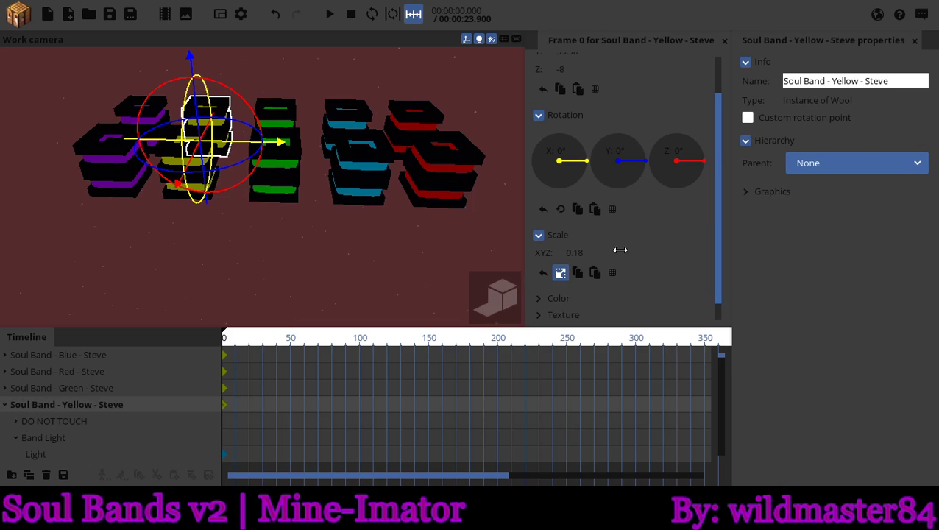
mouse_move(620, 251)
mouse_down()
mouse_move(663, 230)
mouse_move(610, 256)
mouse_move(627, 256)
mouse_up()
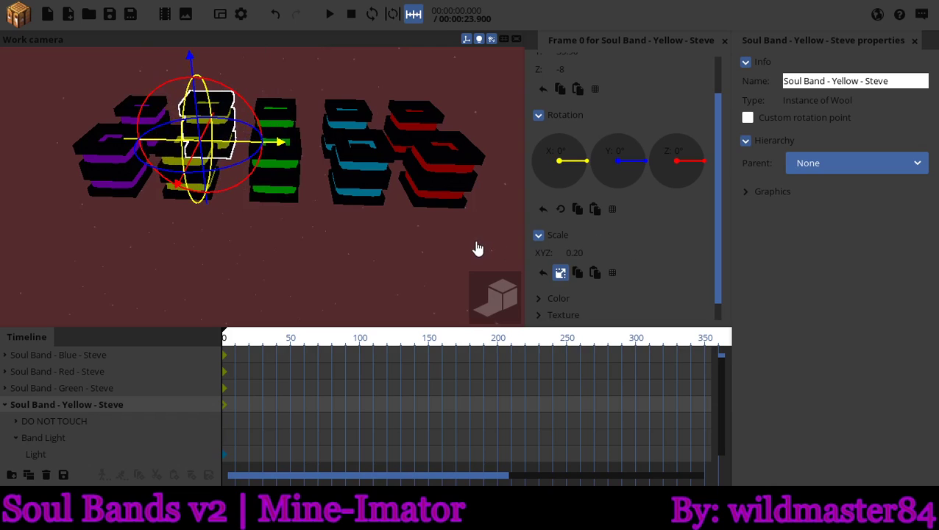
key(ctrl+z)
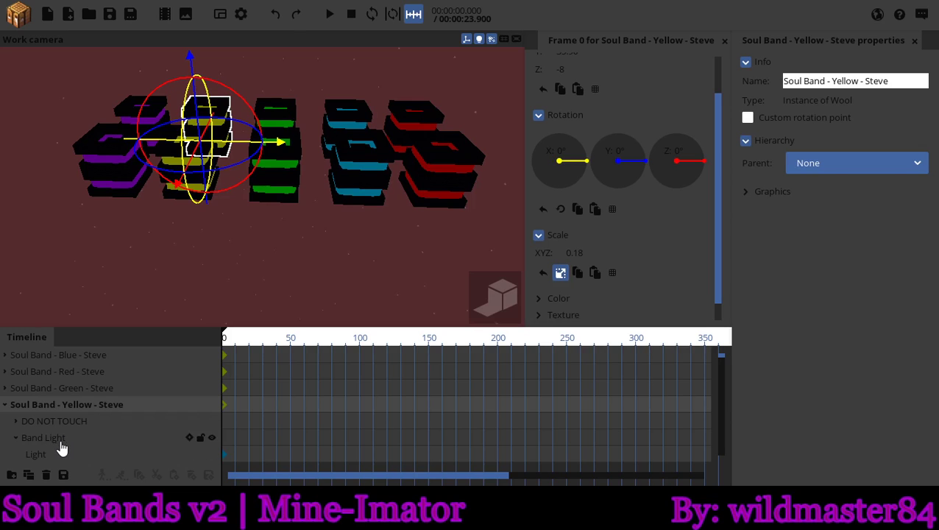
- Select the Light part under the yellow band's Band Light group to show its properties
click(62, 449)
click(55, 452)
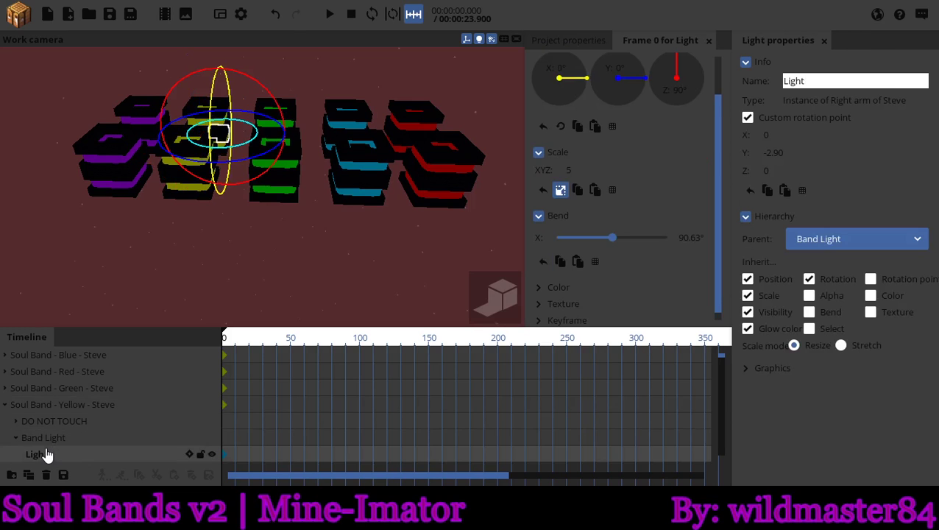
scroll(35, 442, down, 1)
scroll(36, 428, down, 1)
scroll(39, 426, down, 2)
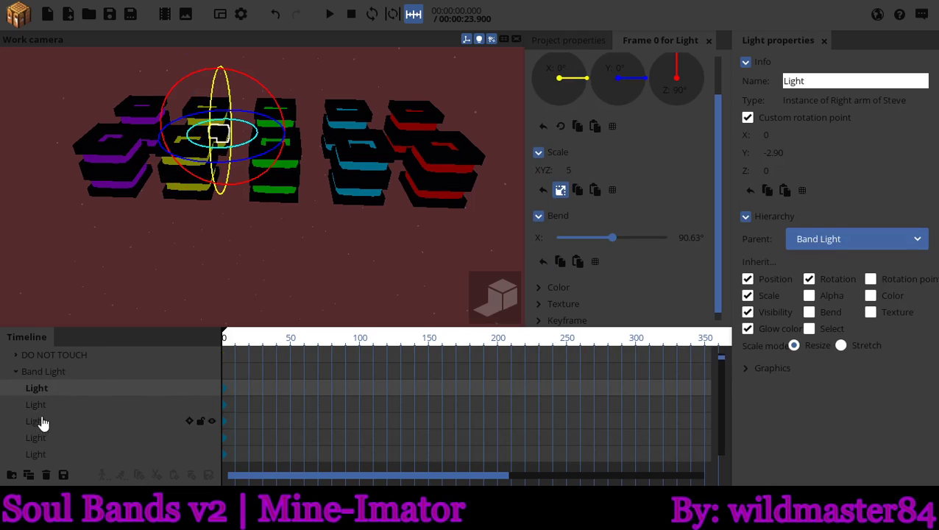
mouse_move(44, 371)
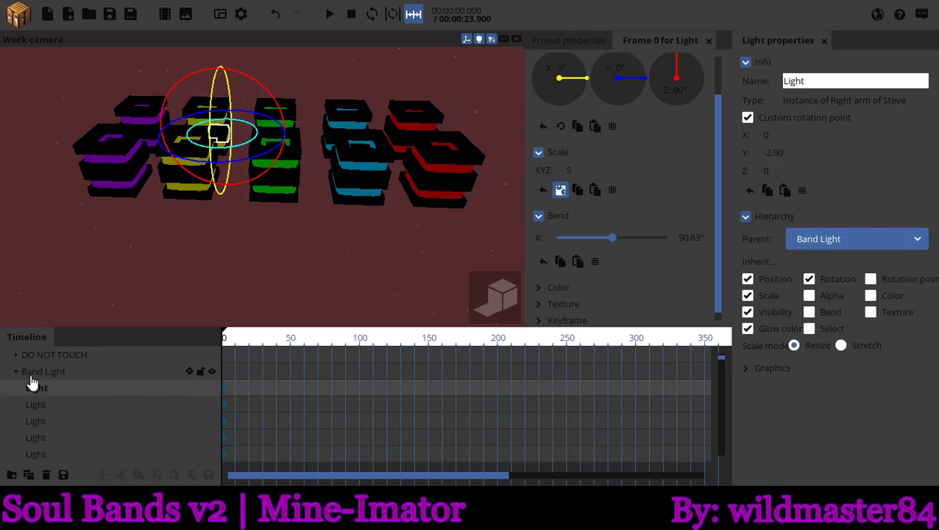
click(34, 374)
click(34, 388)
- Fly the view in close so the light sits framed beside the yellow and purple stacks
right_drag(263, 185, 262, 184)
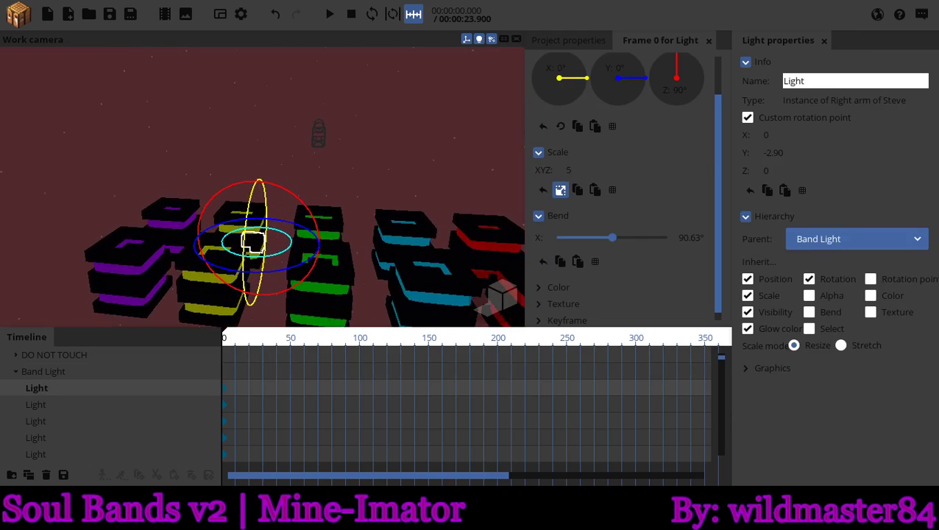
key(w)
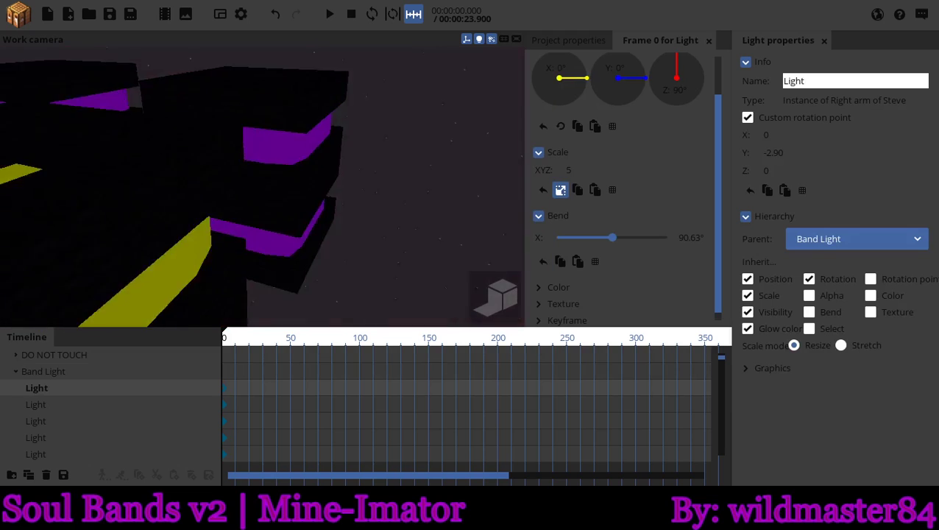
key(s)
right_drag(423, 248, 423, 248)
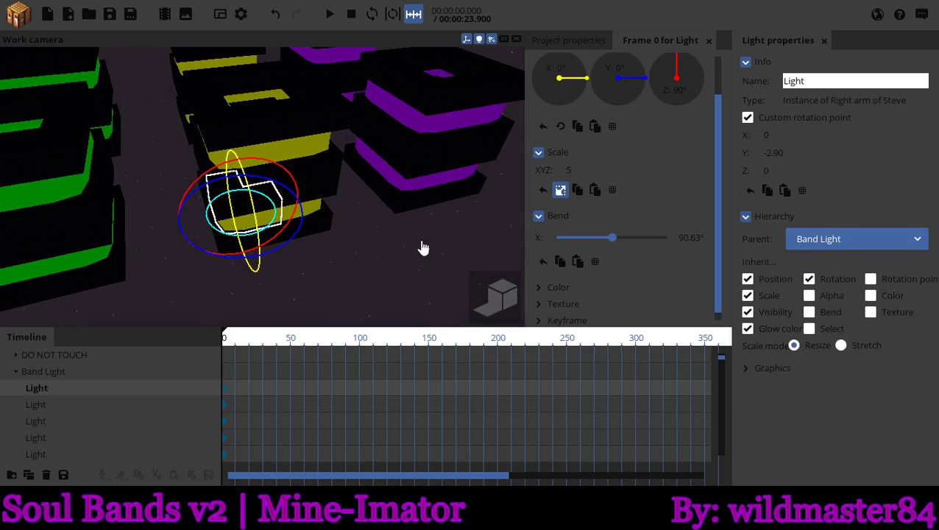
- Change the Light's blend colour from yellow to orange
scroll(724, 193, down, 1)
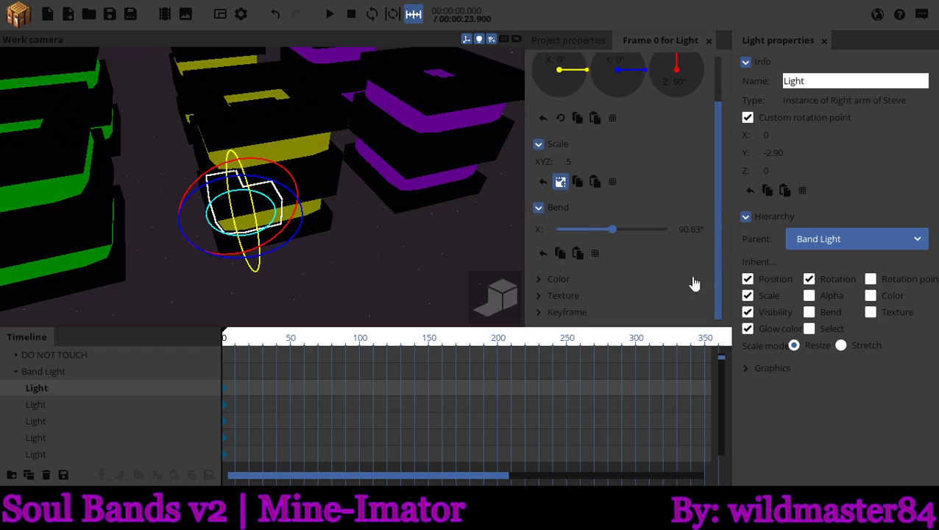
click(540, 280)
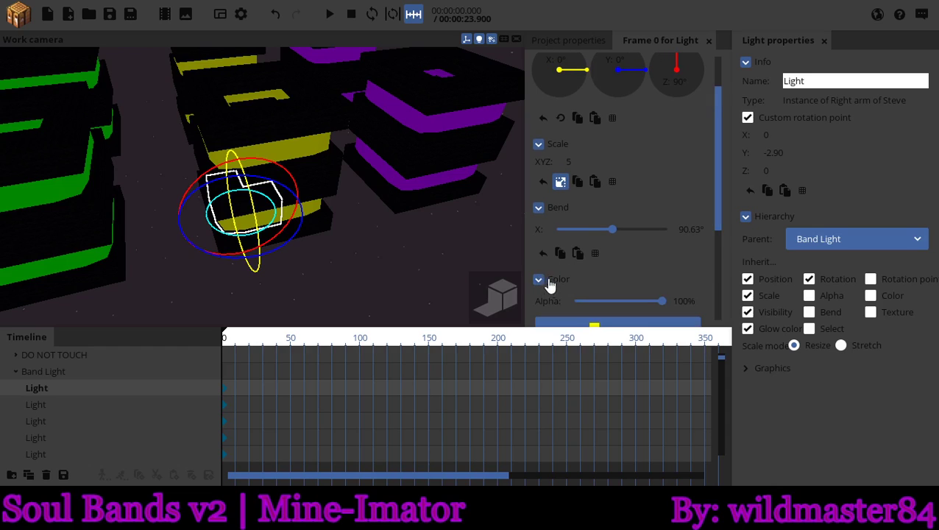
scroll(669, 265, down, 2)
scroll(669, 265, down, 2)
scroll(670, 264, down, 1)
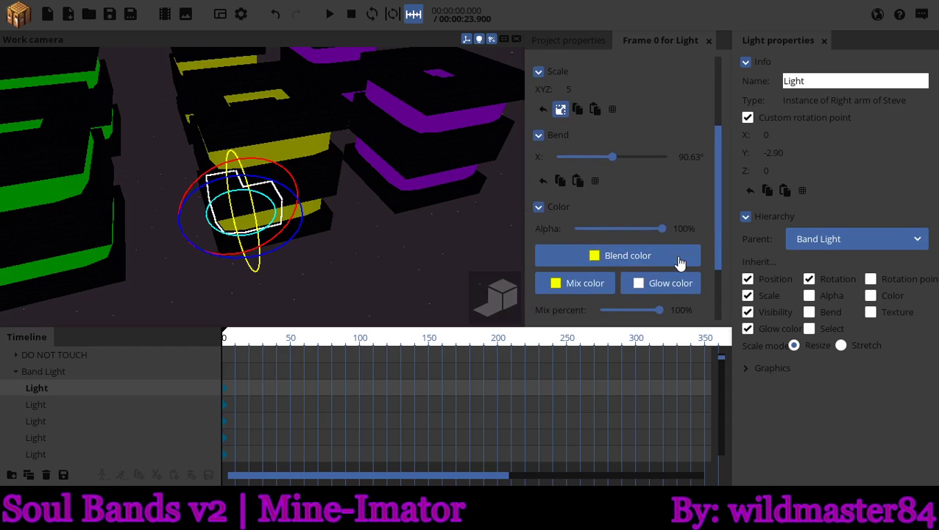
scroll(681, 263, down, 1)
click(619, 229)
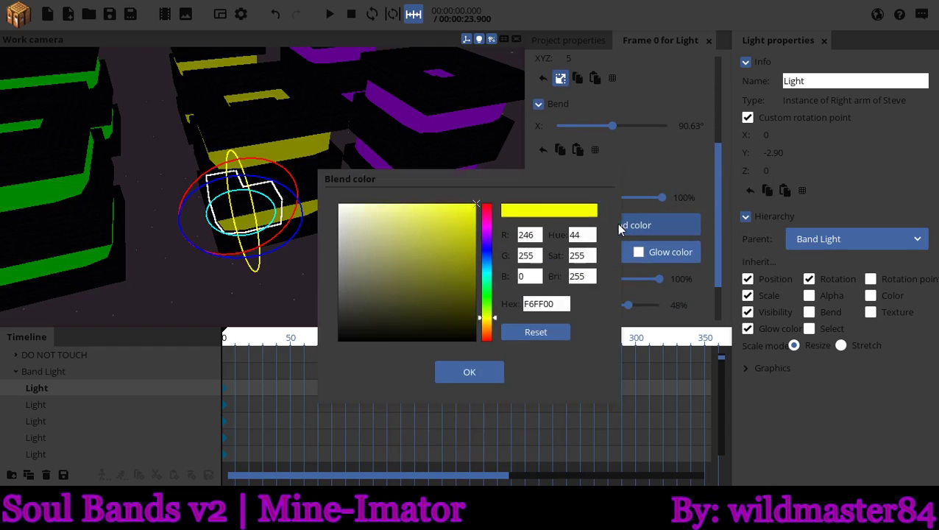
drag(485, 234, 490, 292)
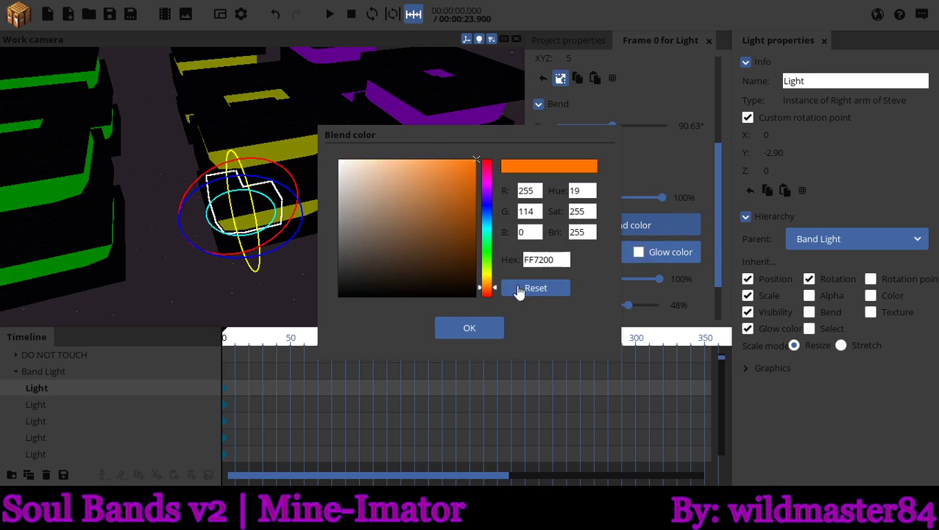
click(500, 329)
- Set the Light's mix colour to orange hex FF7200
click(580, 256)
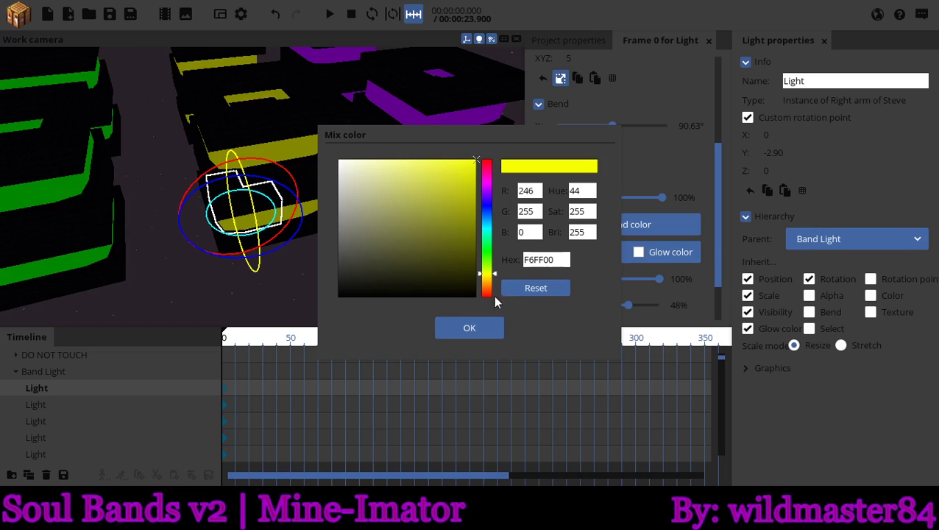
click(535, 259)
text(FF7200)
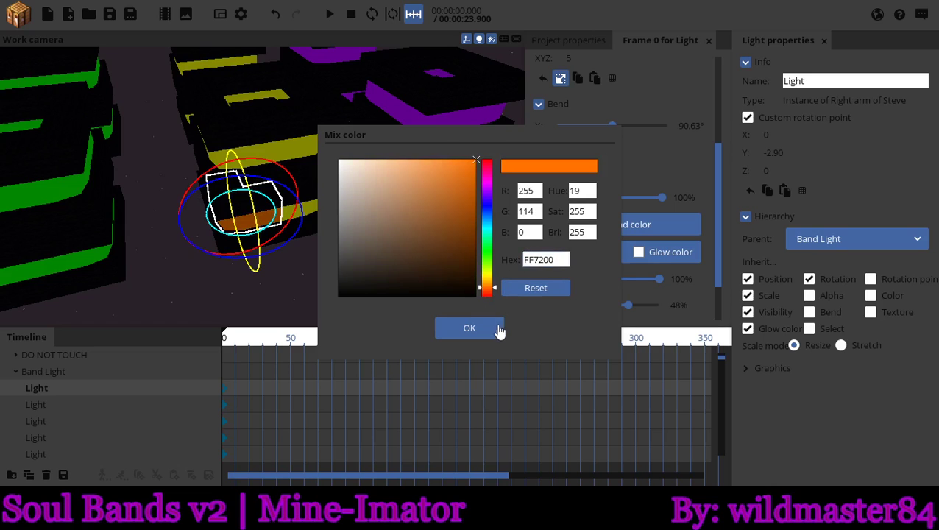
click(500, 329)
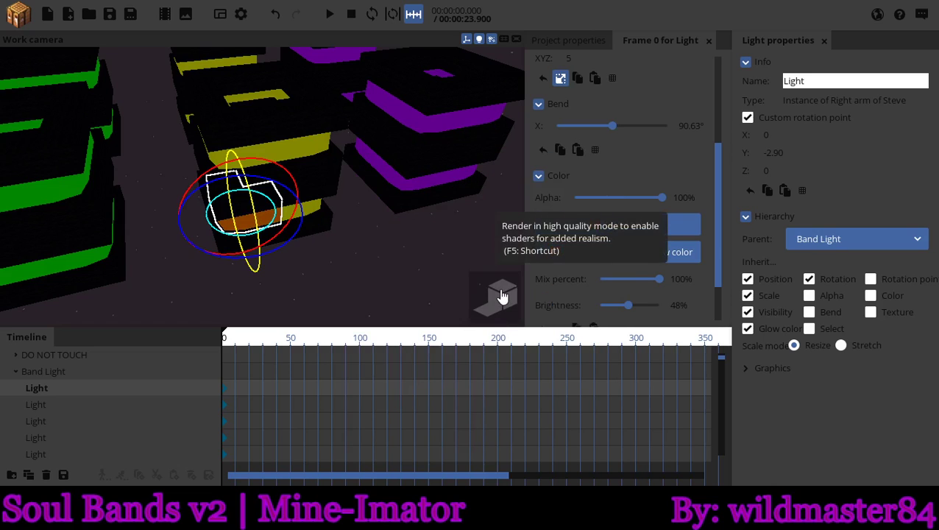
click(503, 296)
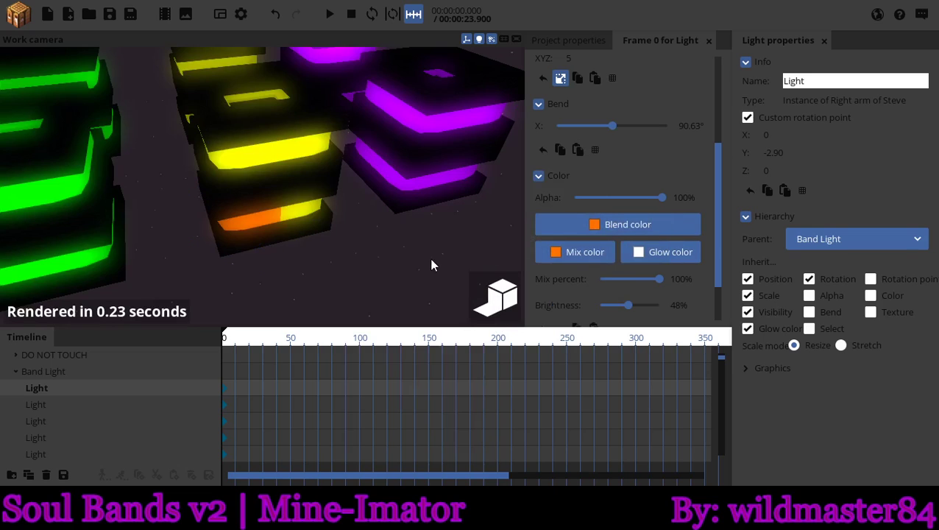
click(478, 309)
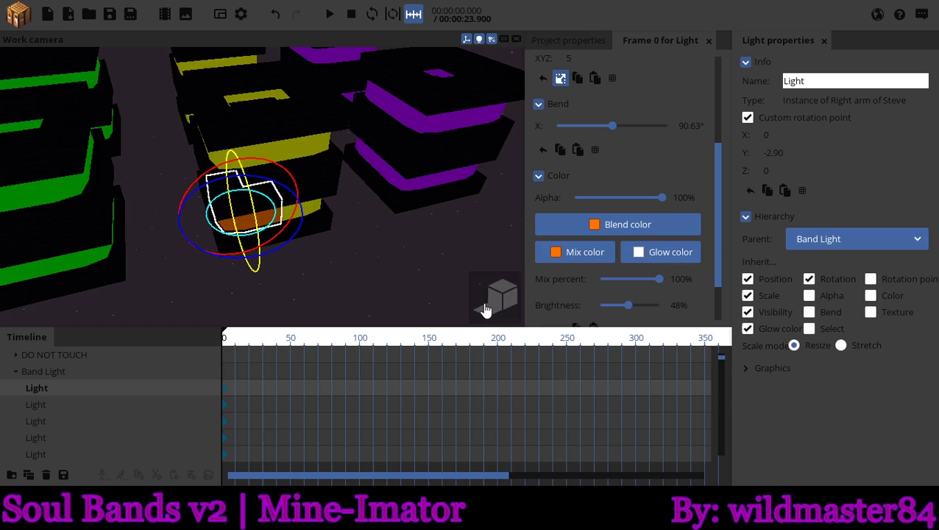
middle_drag(381, 270, 397, 243)
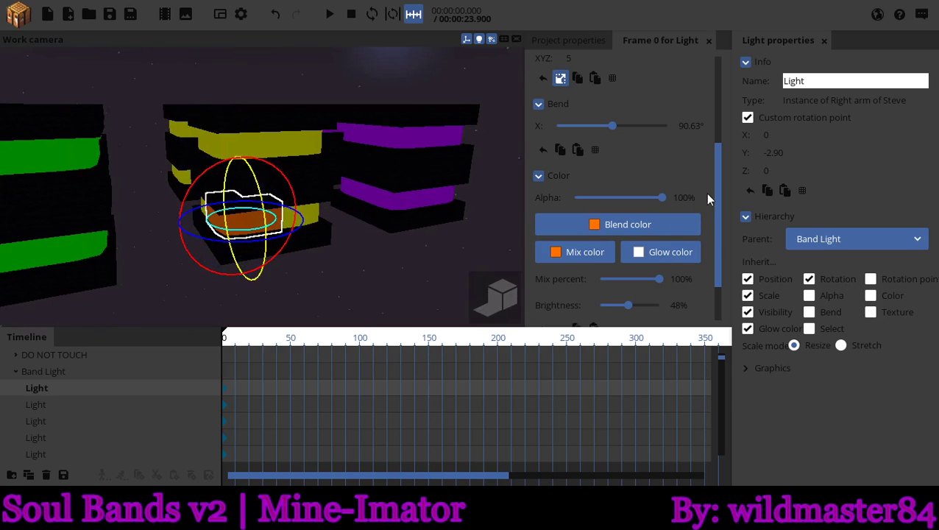
- Paste the orange colour onto the second, fifth and last lights of the yellow band
scroll(716, 200, down, 2)
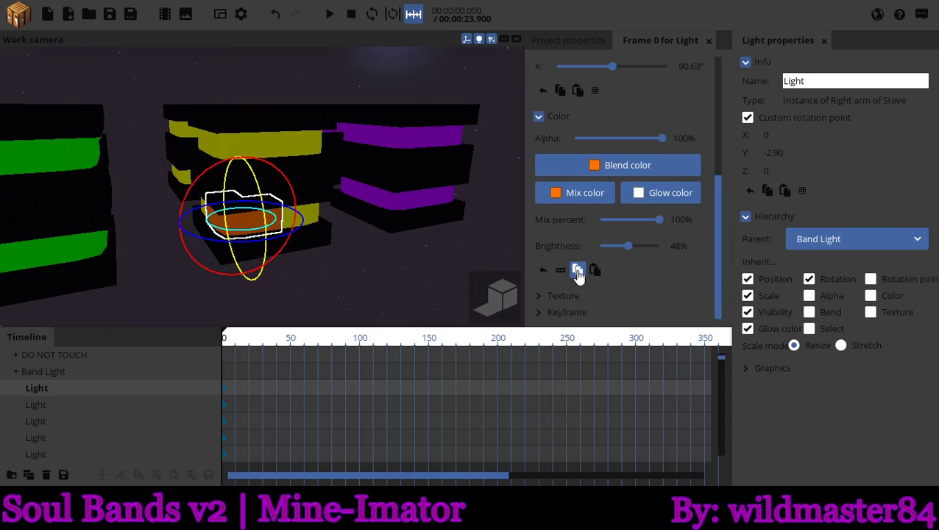
click(46, 405)
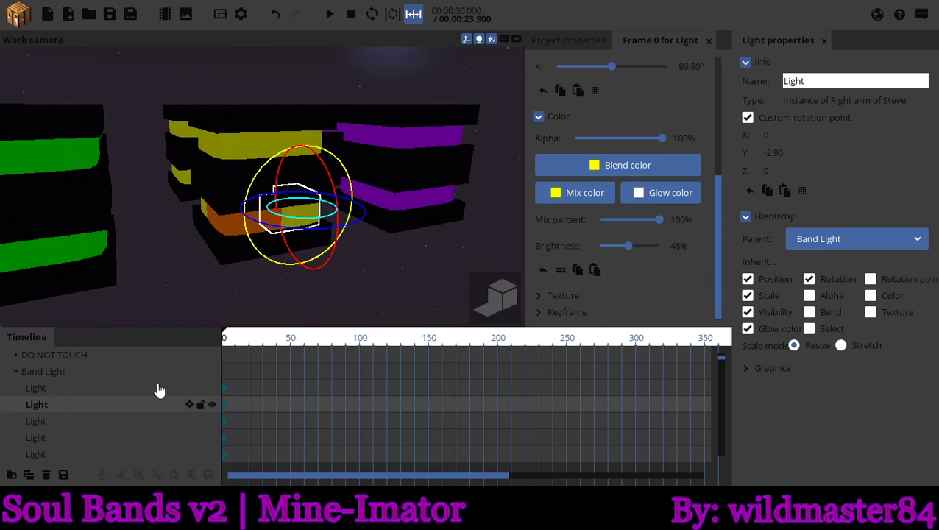
click(595, 269)
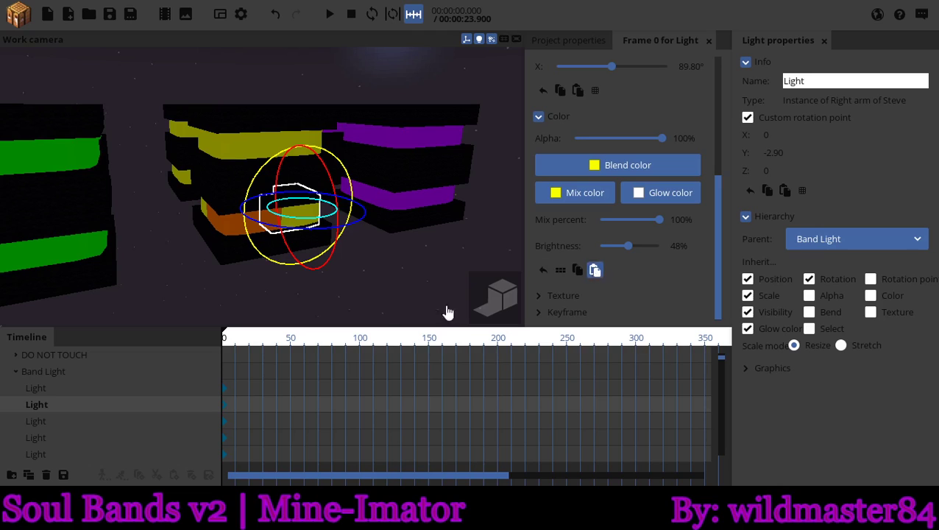
click(56, 422)
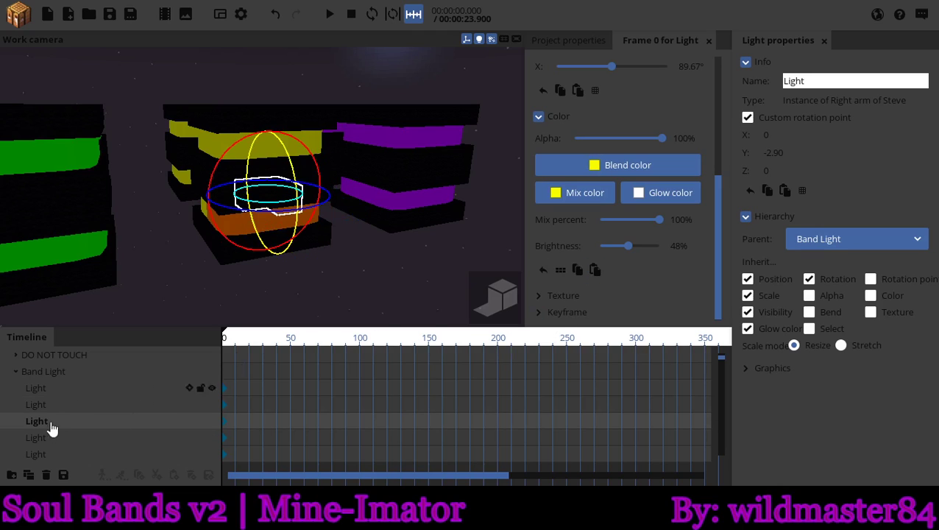
click(49, 454)
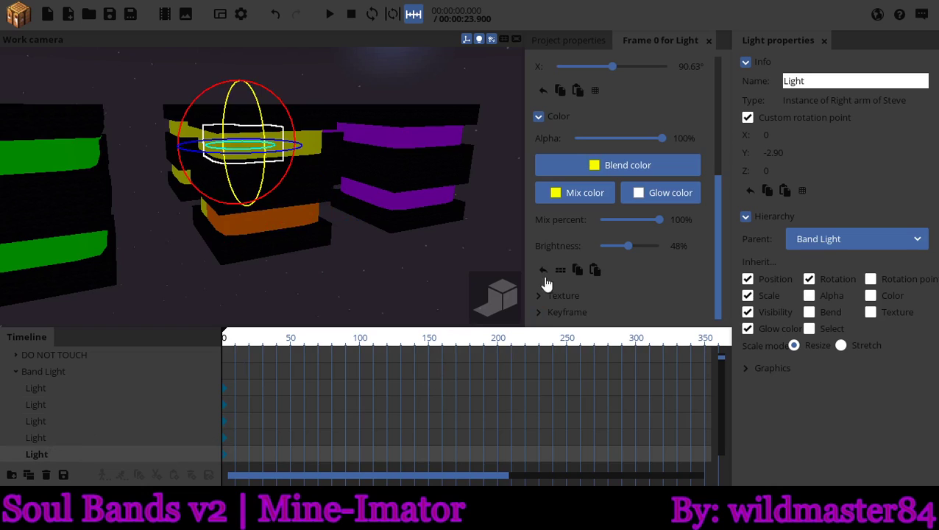
click(595, 270)
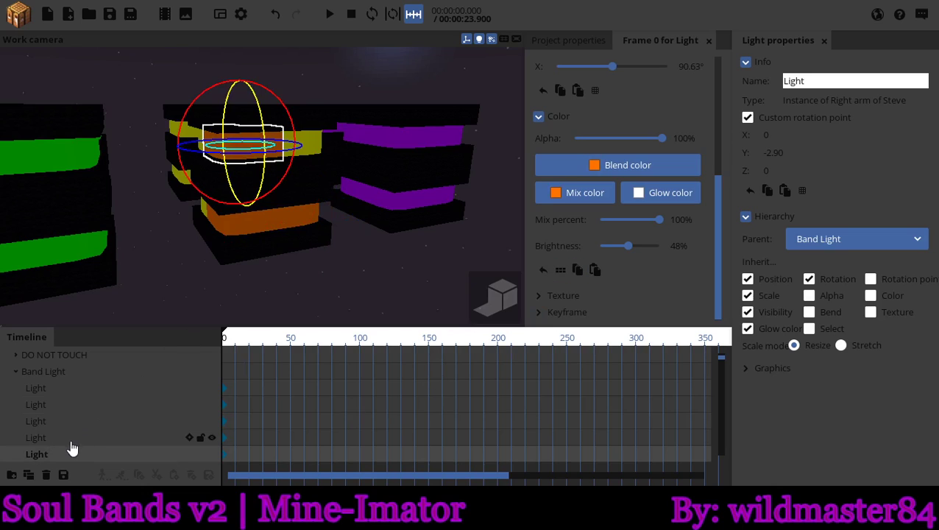
scroll(72, 447, down, 1)
click(48, 454)
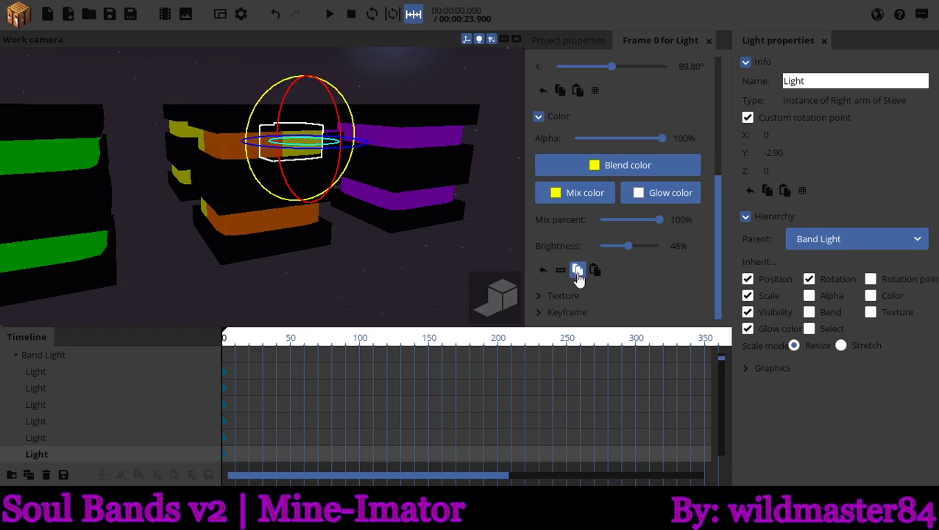
click(595, 270)
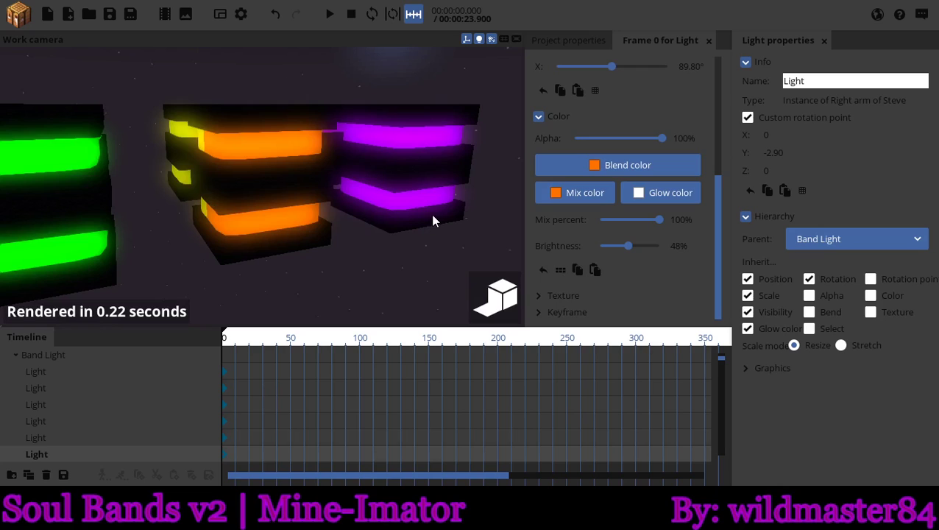
- Orbit, tilt and pull back over the blocks so every coloured band stack is in view
drag(495, 291, 441, 237)
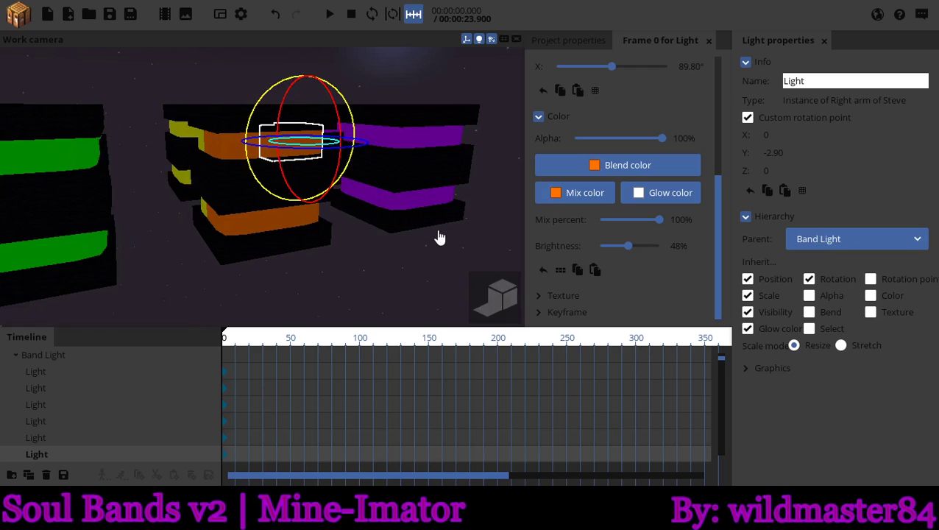
right_drag(262, 184, 262, 207)
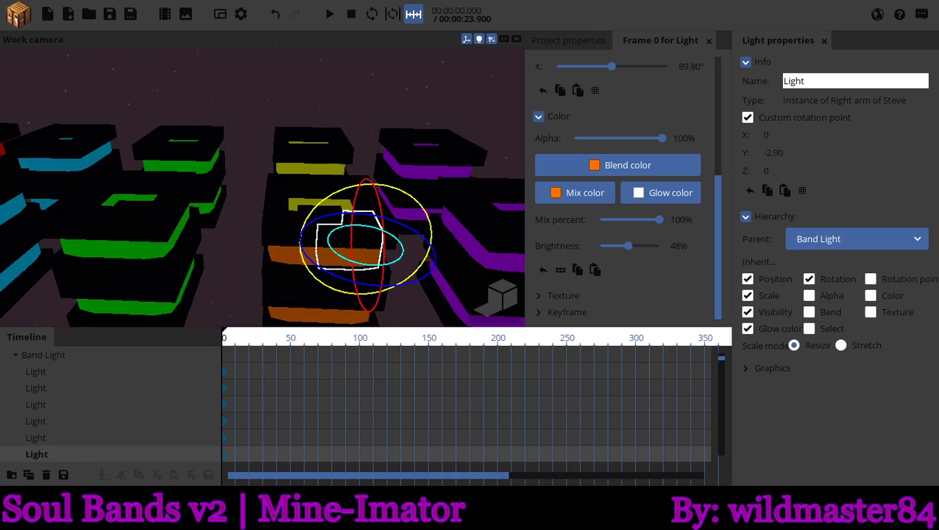
right_drag(273, 210, 272, 250)
right_drag(262, 184, 266, 235)
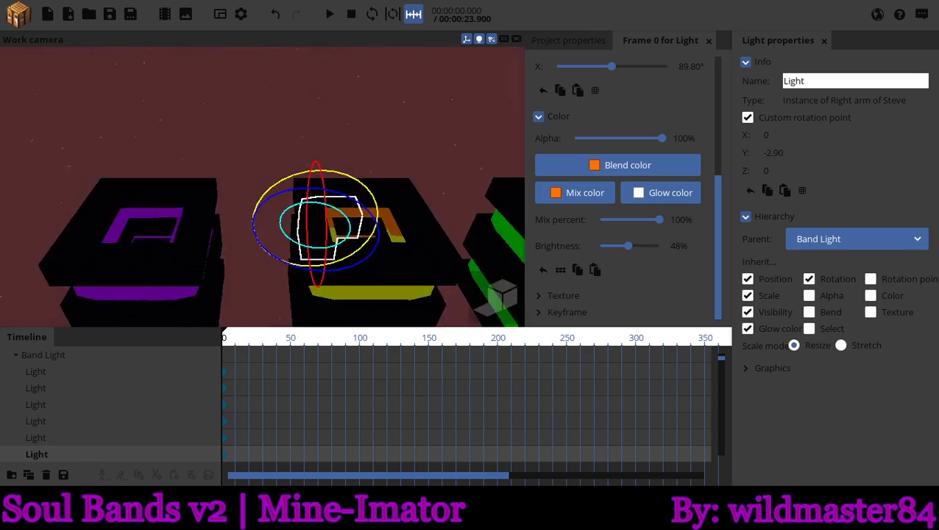
right_drag(388, 272, 472, 274)
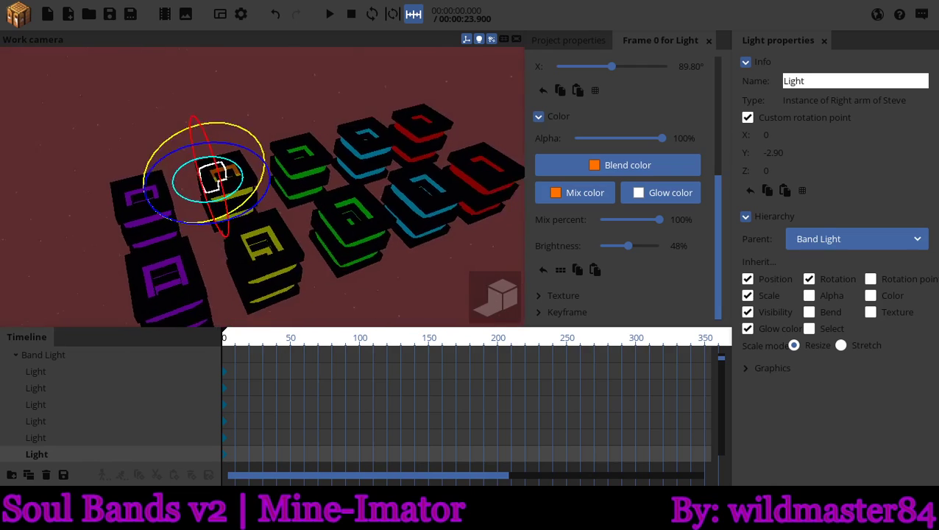
right_drag(265, 221, 243, 221)
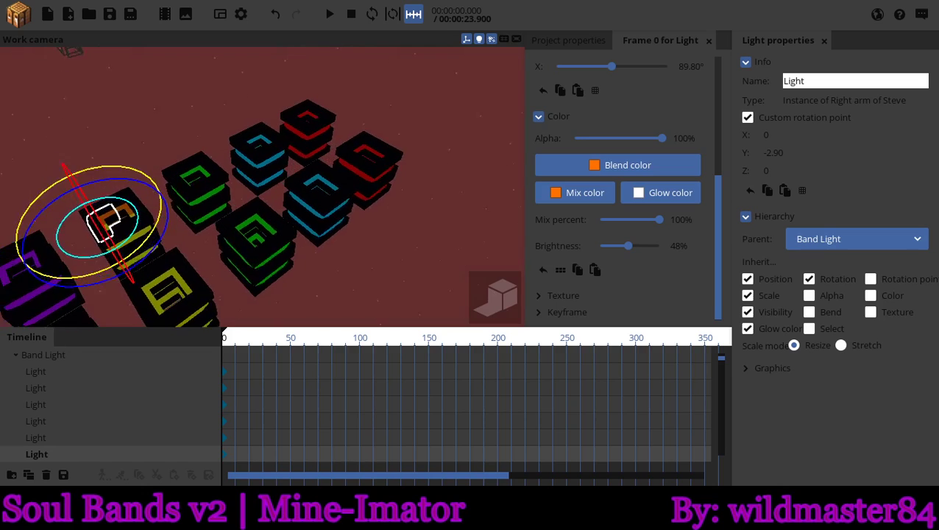
right_drag(351, 277, 333, 255)
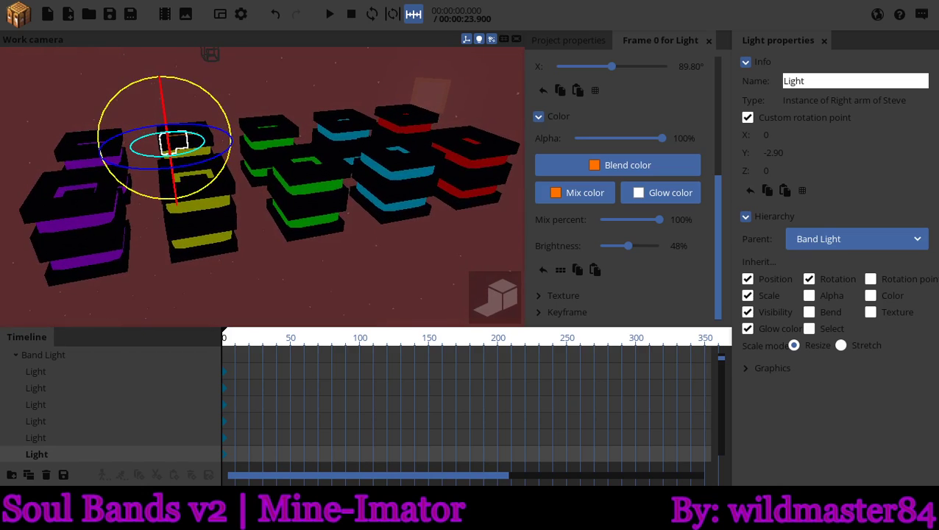